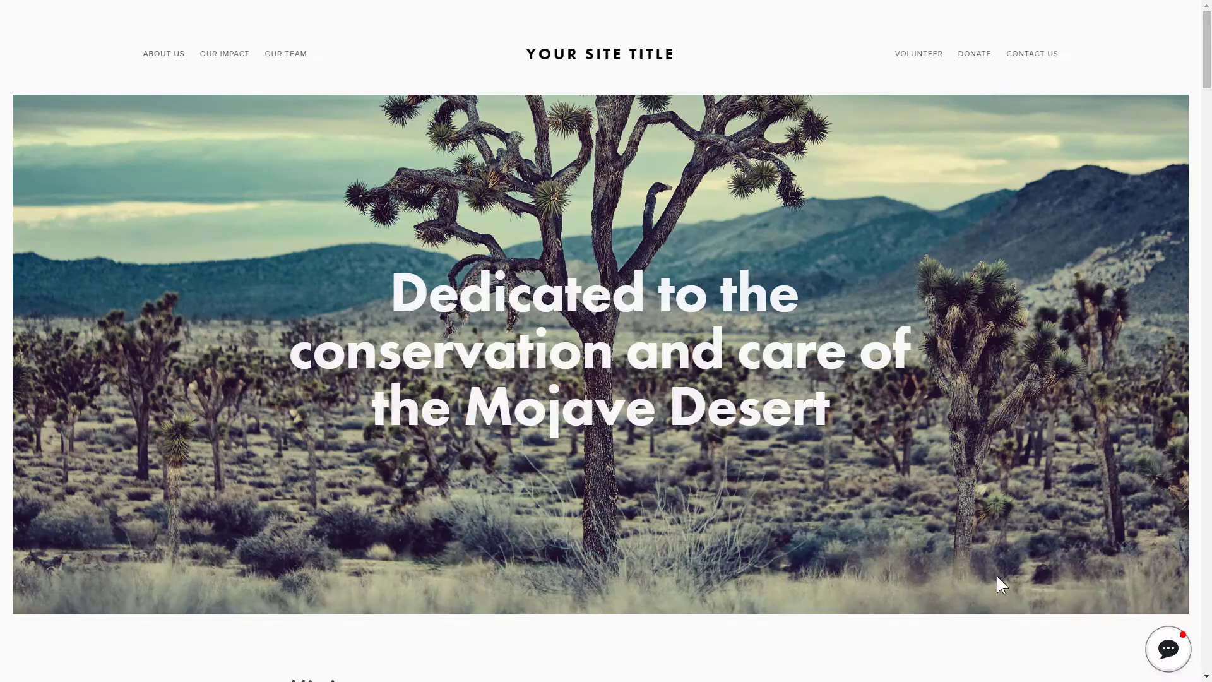
Step: Reach the All-in-One Chat product page from the Widgets catalogue under Chats
{"action": "left_click", "coordinate": [1170, 653]}
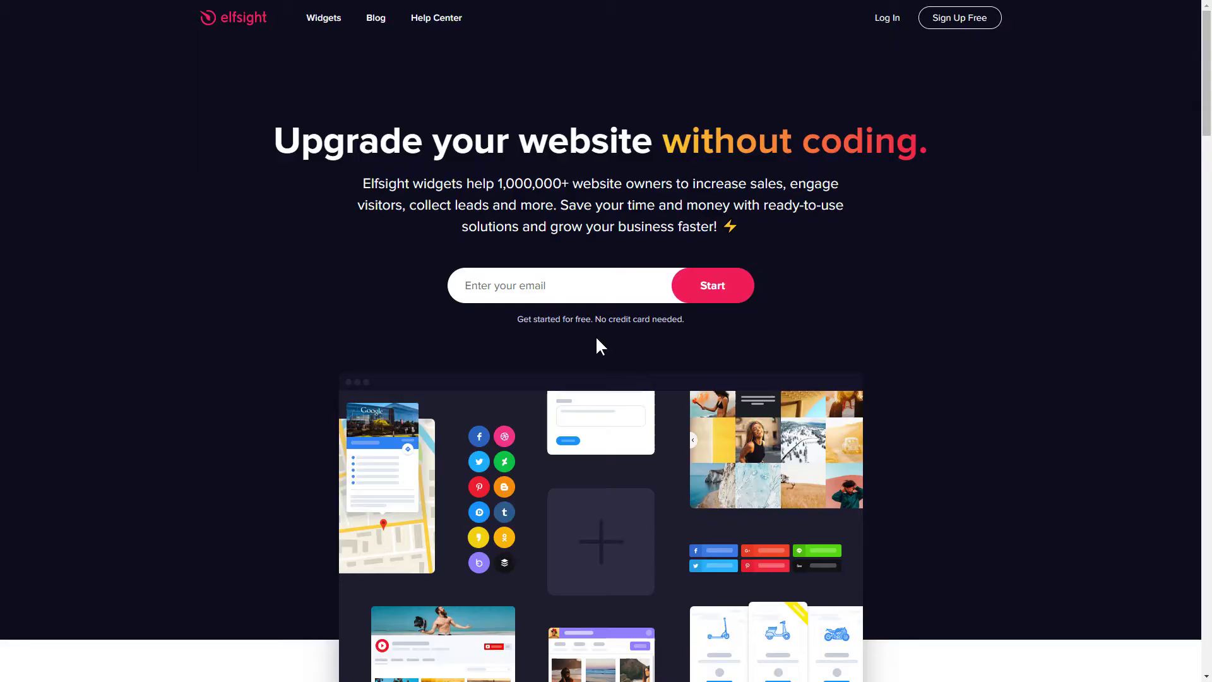
{"action": "mouse_move", "coordinate": [324, 18]}
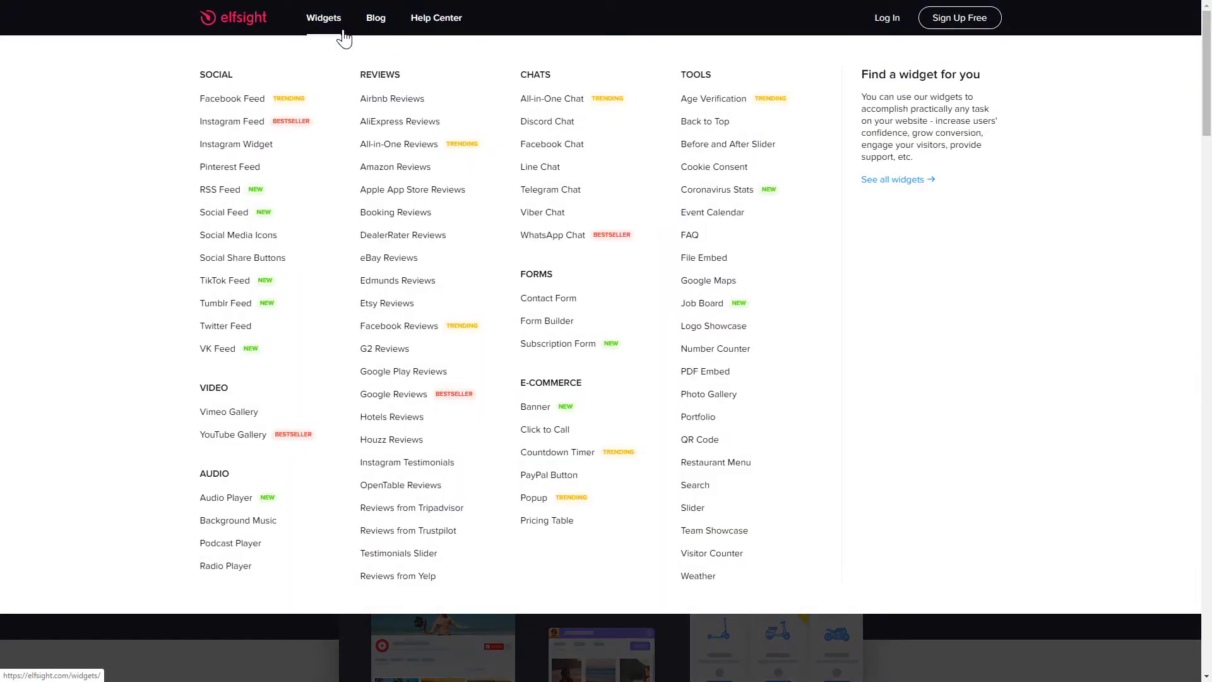
{"action": "left_click", "coordinate": [560, 103]}
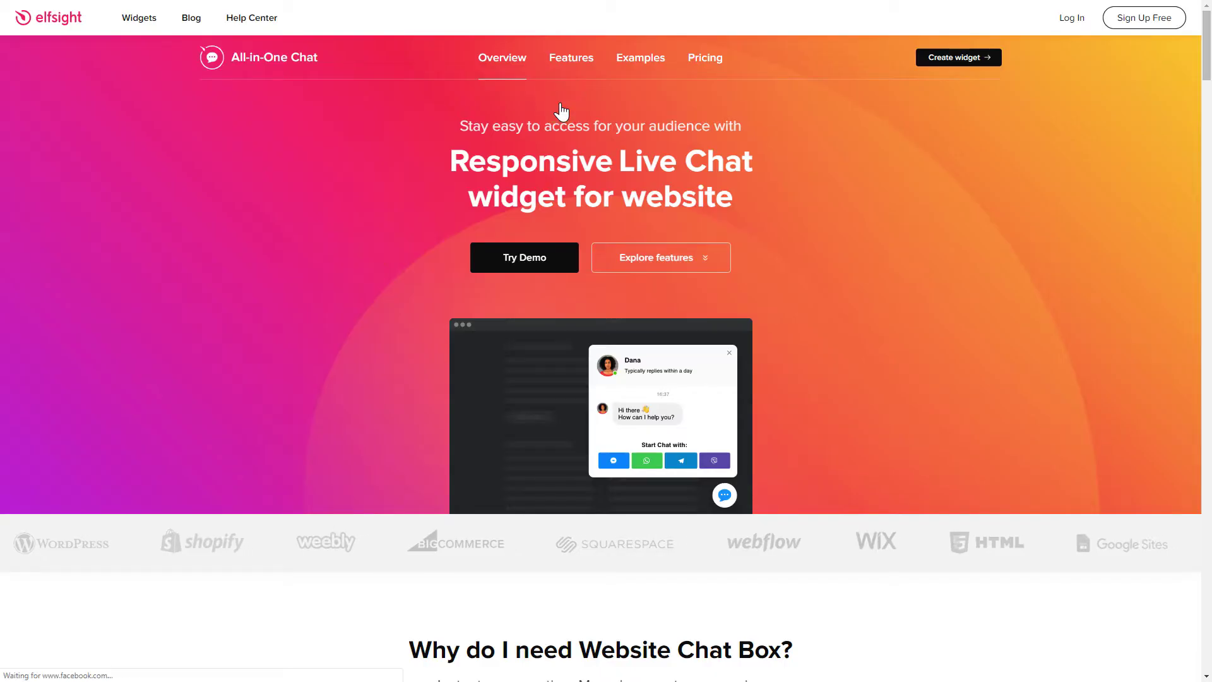
Step: Create a chat widget from the General template, review Content, Settings and Appearance, then proceed to Add to Website
{"action": "left_click", "coordinate": [955, 62]}
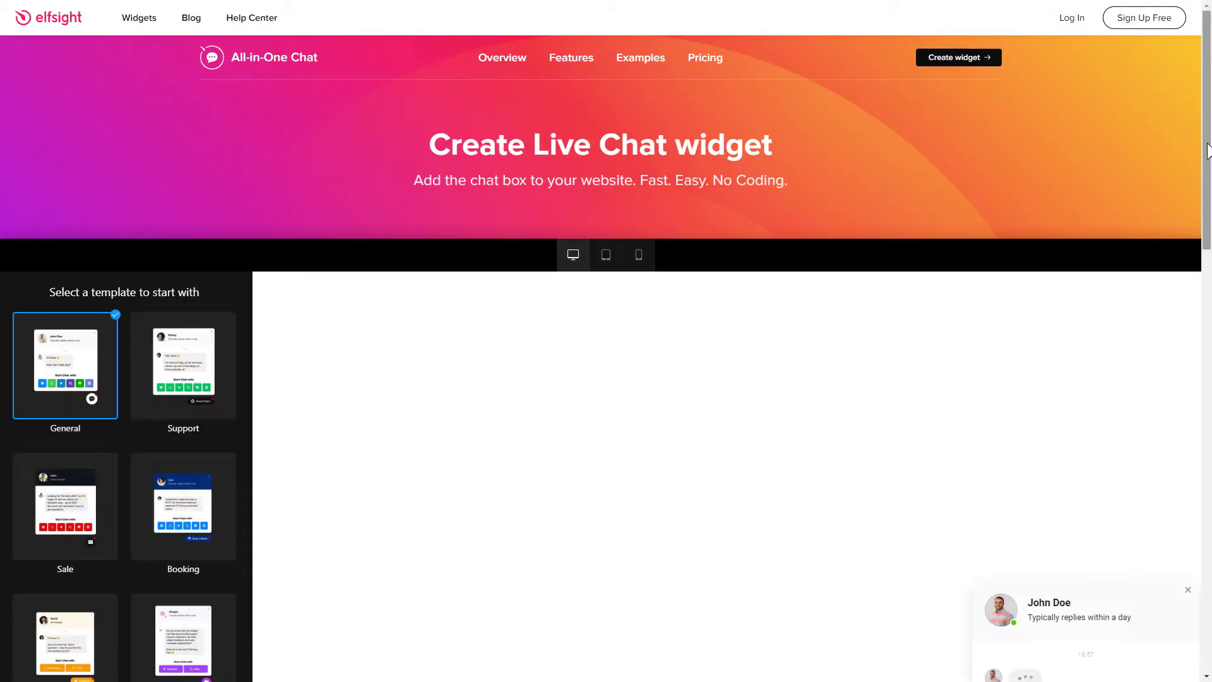
{"action": "scroll", "coordinate": [1202, 209], "scroll_direction": "down", "scroll_amount": 2}
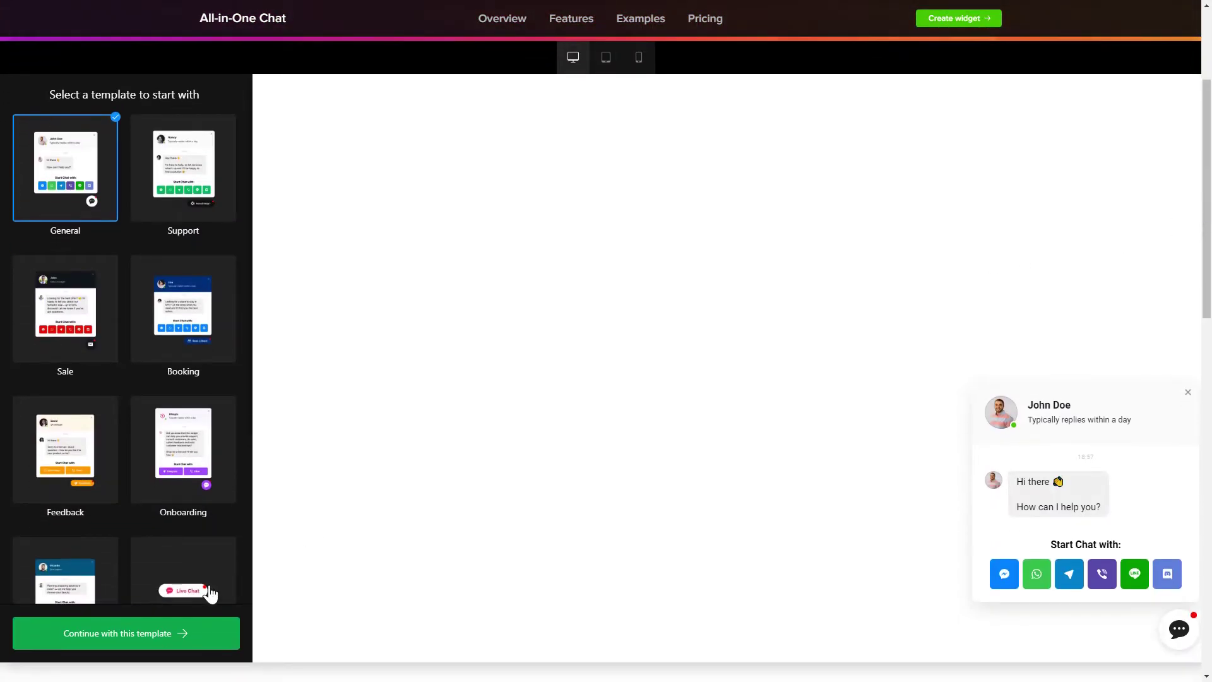
{"action": "left_click", "coordinate": [112, 637]}
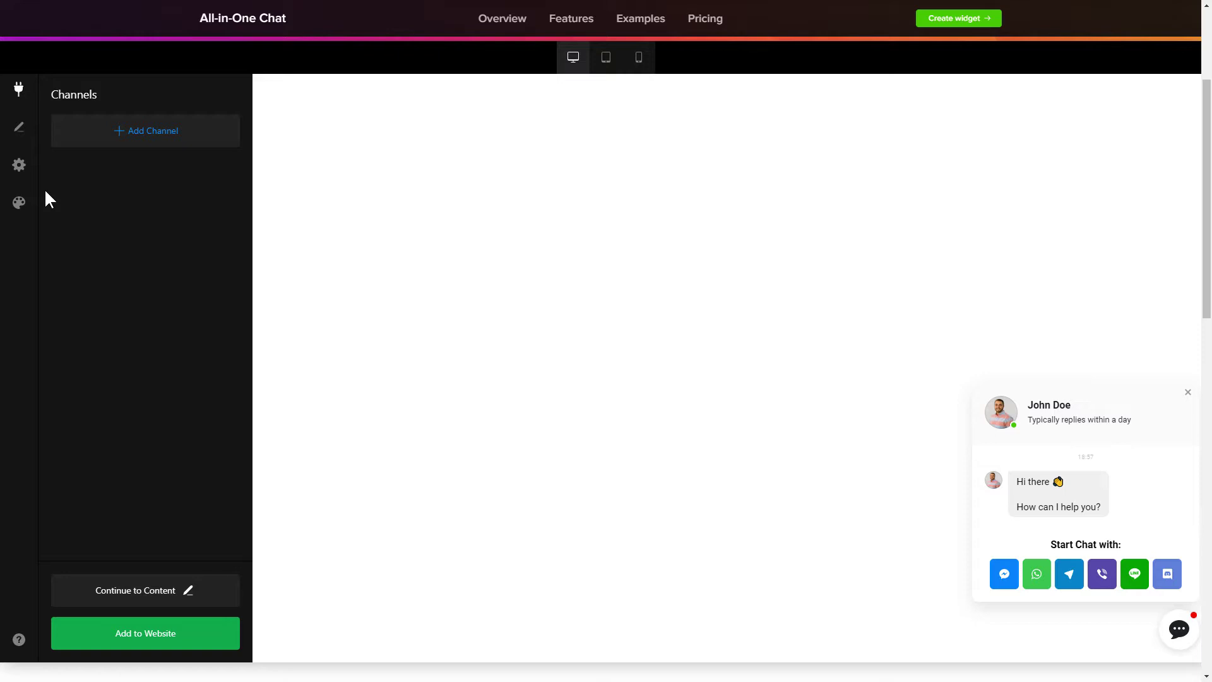
{"action": "left_click", "coordinate": [19, 133]}
{"action": "left_click", "coordinate": [19, 171]}
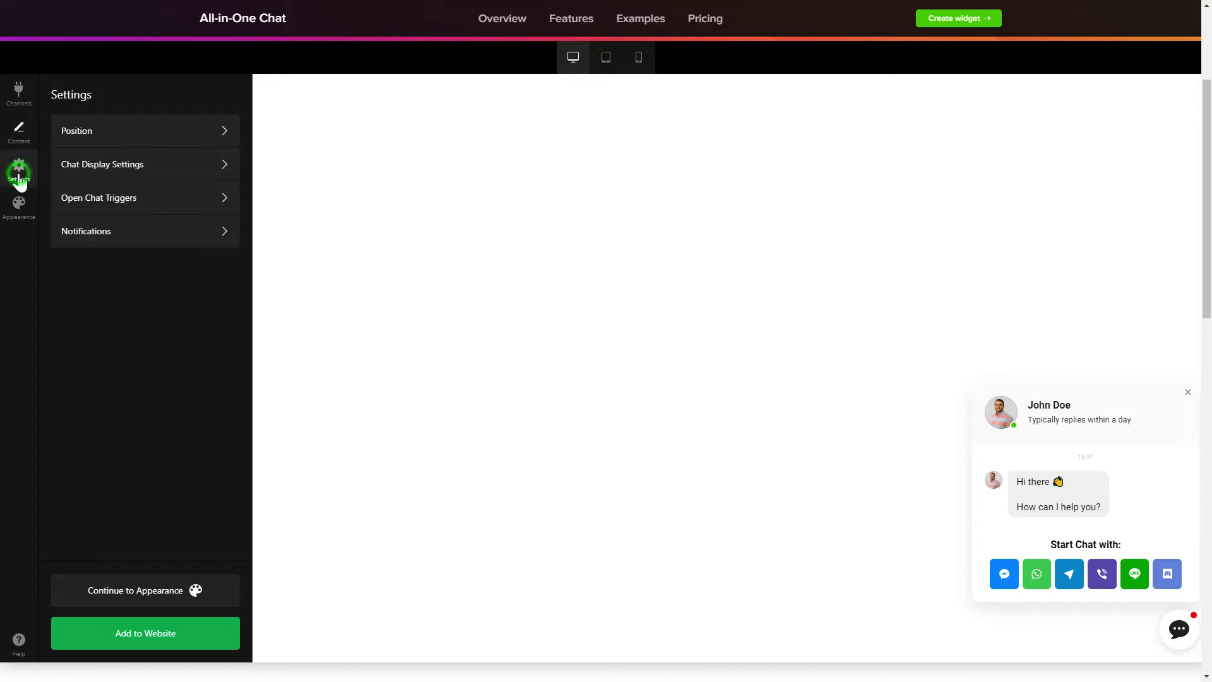
{"action": "left_click", "coordinate": [19, 204]}
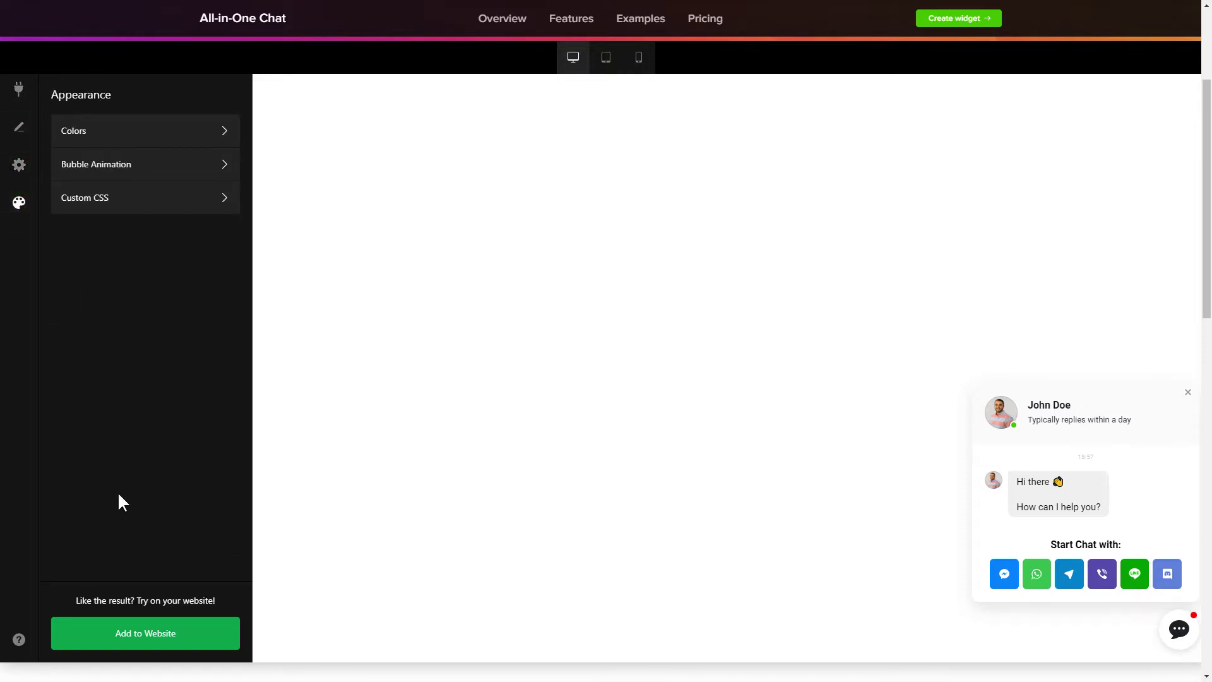
{"action": "left_click", "coordinate": [144, 634]}
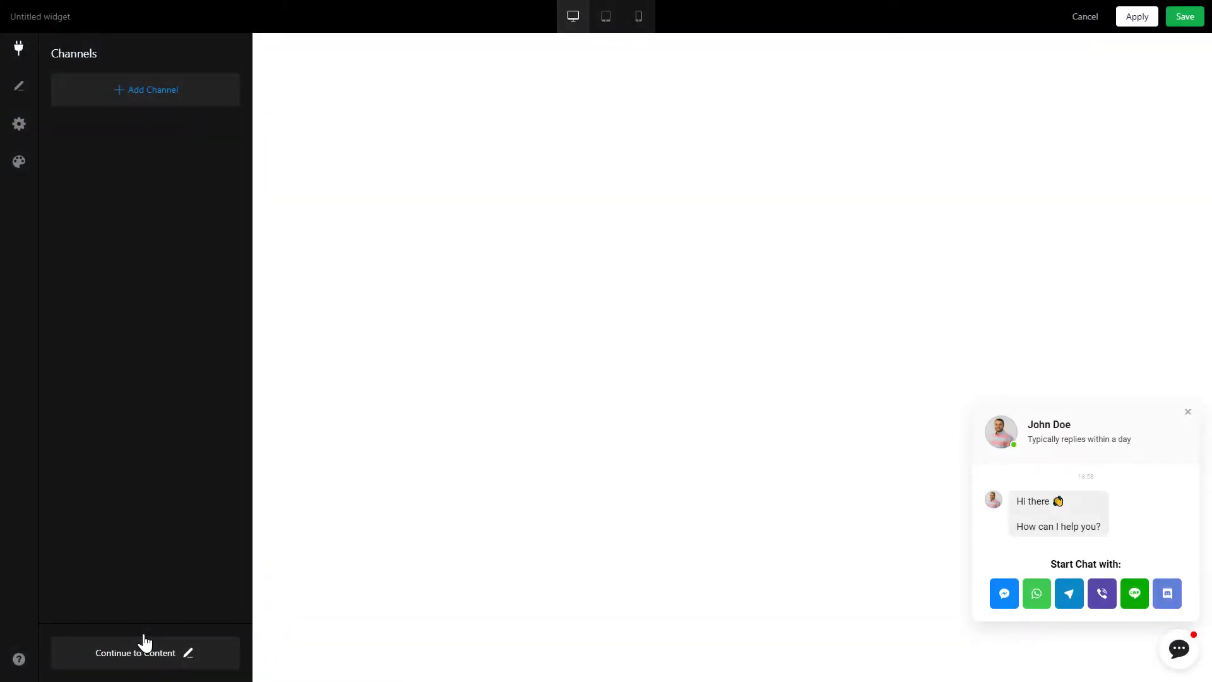
Step: Save the widget on the free Lite plan and copy its embed code
{"action": "left_click", "coordinate": [1184, 24]}
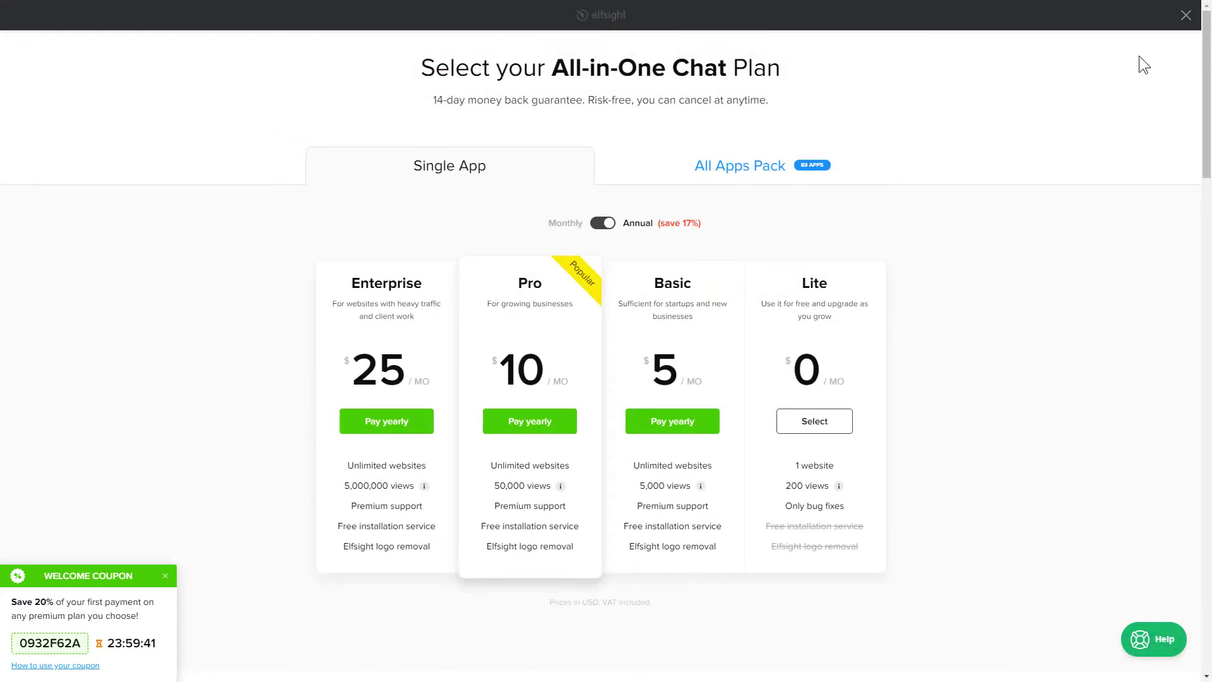
{"action": "left_click", "coordinate": [813, 426]}
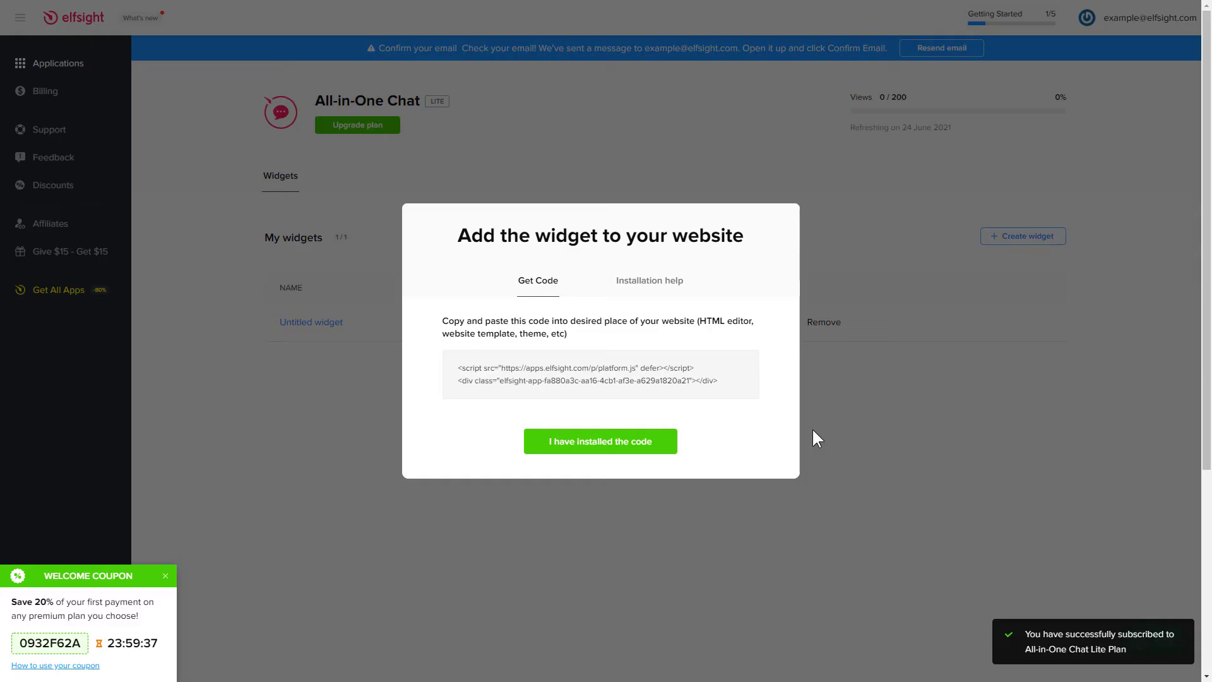
{"action": "left_click", "coordinate": [737, 388]}
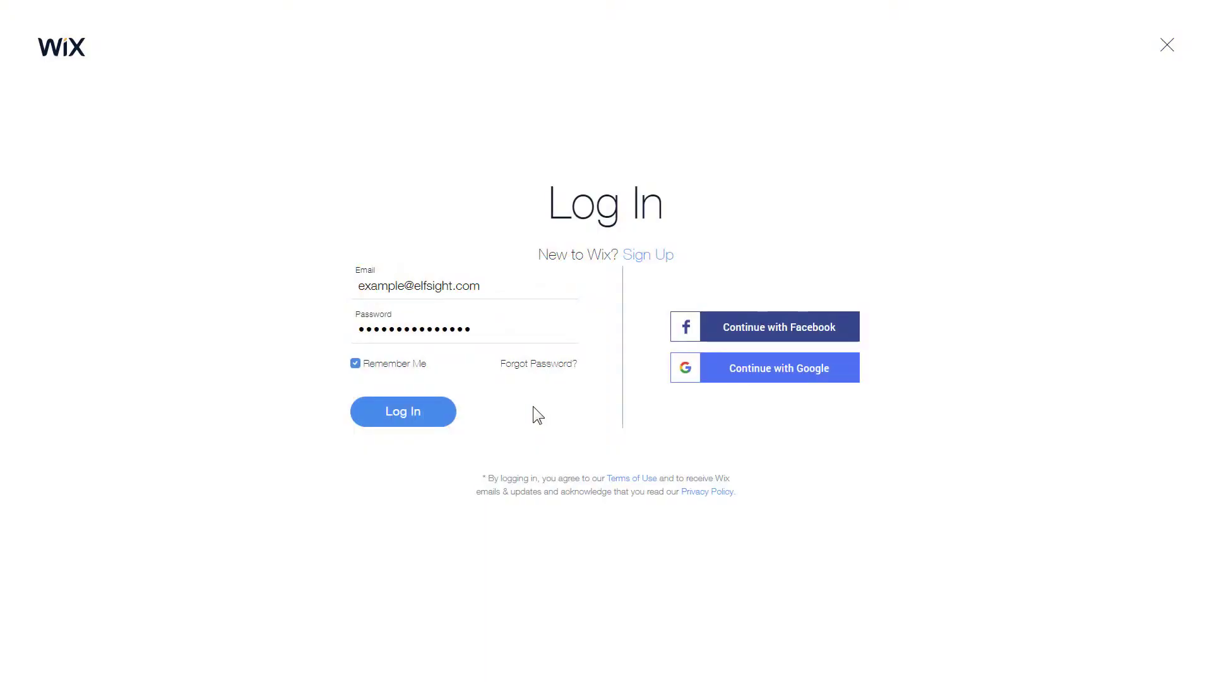
Step: Log in to Wix and drag the Goals content down to free space under the Mission section
{"action": "left_click", "coordinate": [407, 424]}
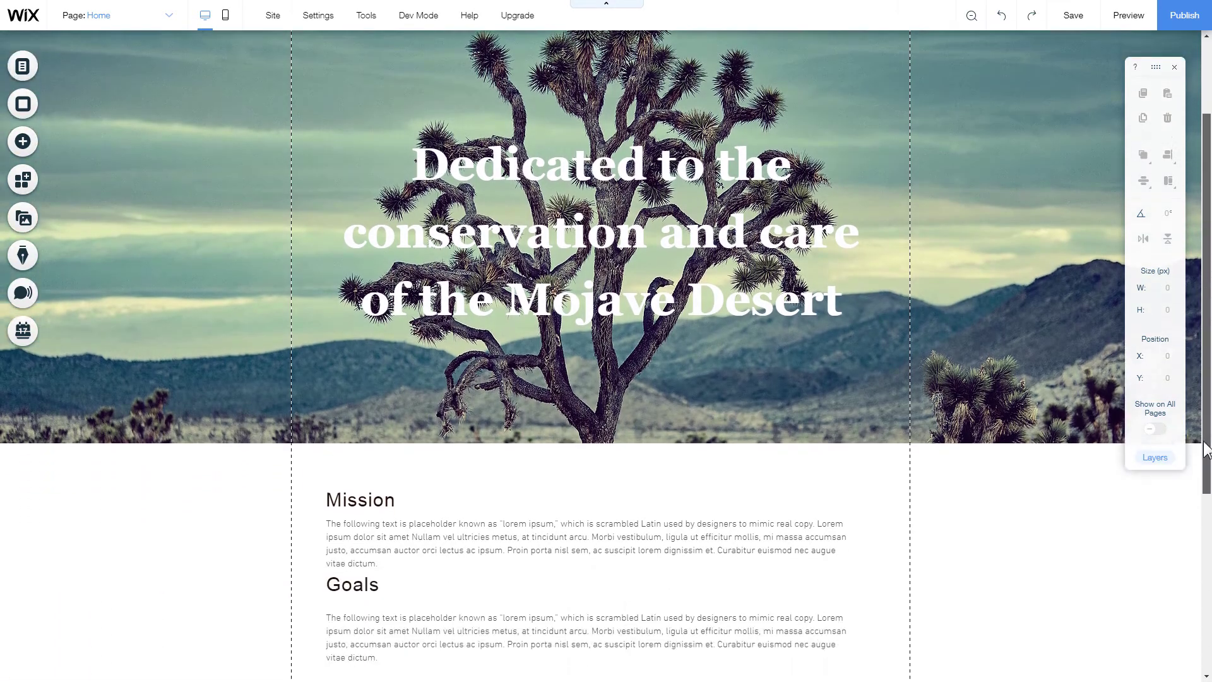
{"action": "left_click_drag", "start_coordinate": [1207, 372], "coordinate": [1207, 554]}
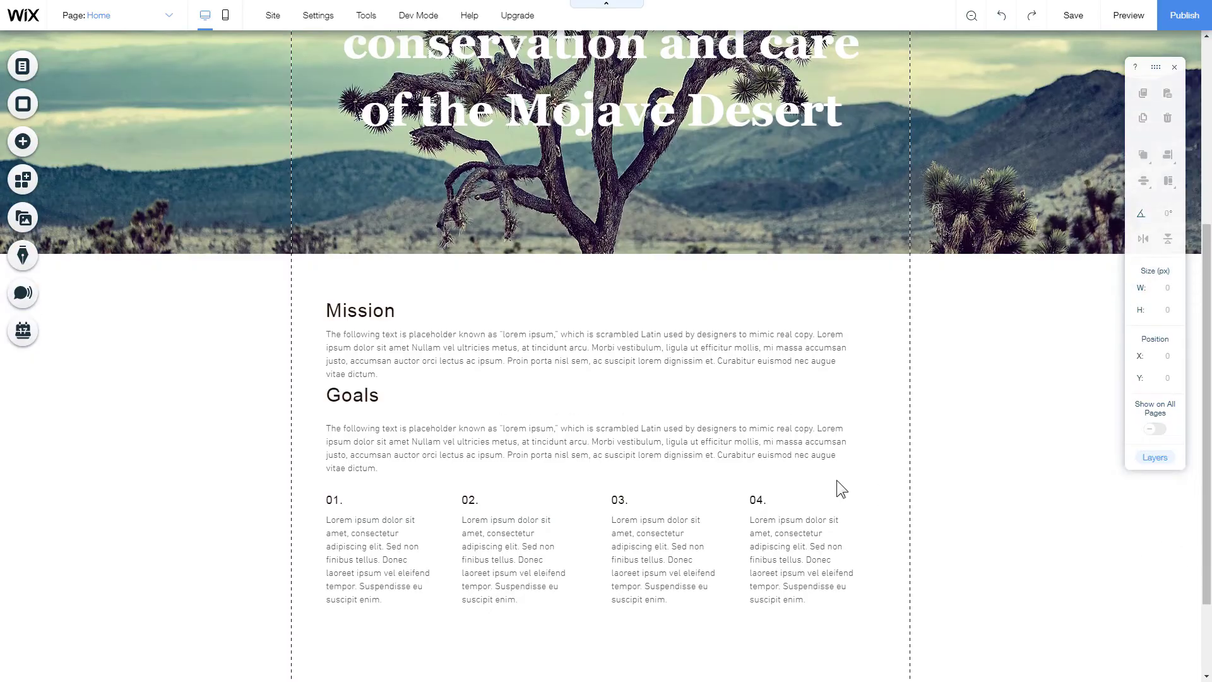
{"action": "left_click", "coordinate": [508, 402]}
{"action": "left_click_drag", "start_coordinate": [500, 401], "coordinate": [498, 678]}
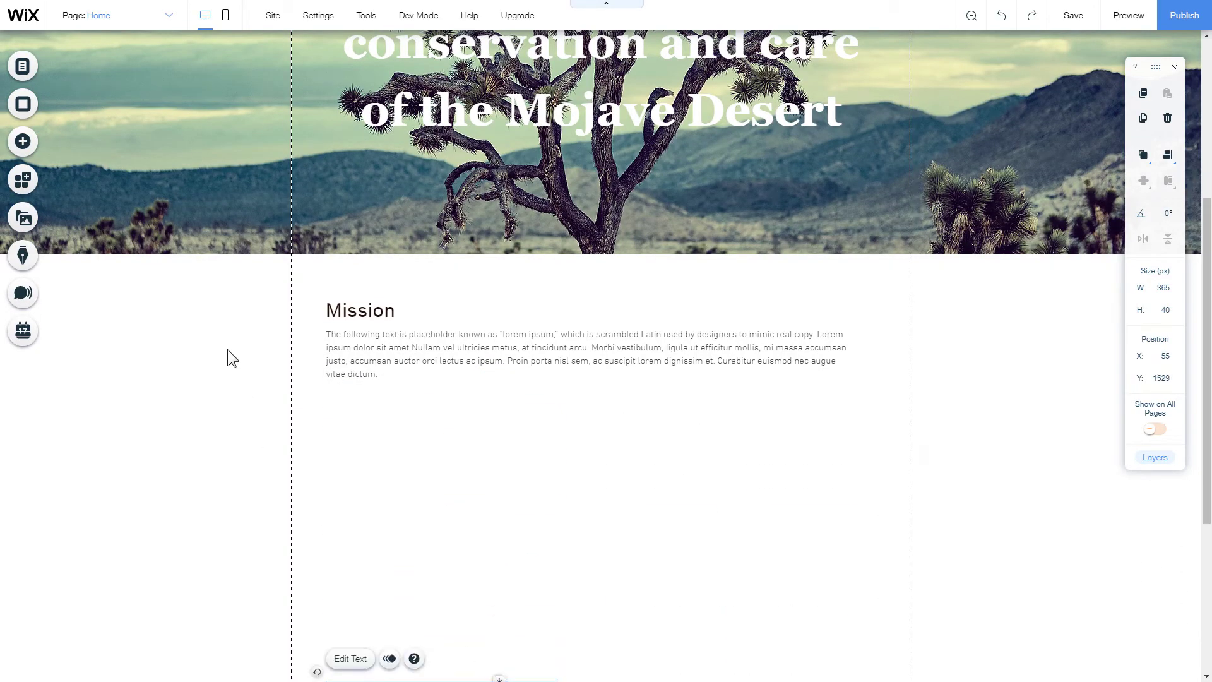
Step: Add an HTML iframe embed below the Mission text and stretch it to full page width (980×475)
{"action": "left_click", "coordinate": [23, 140]}
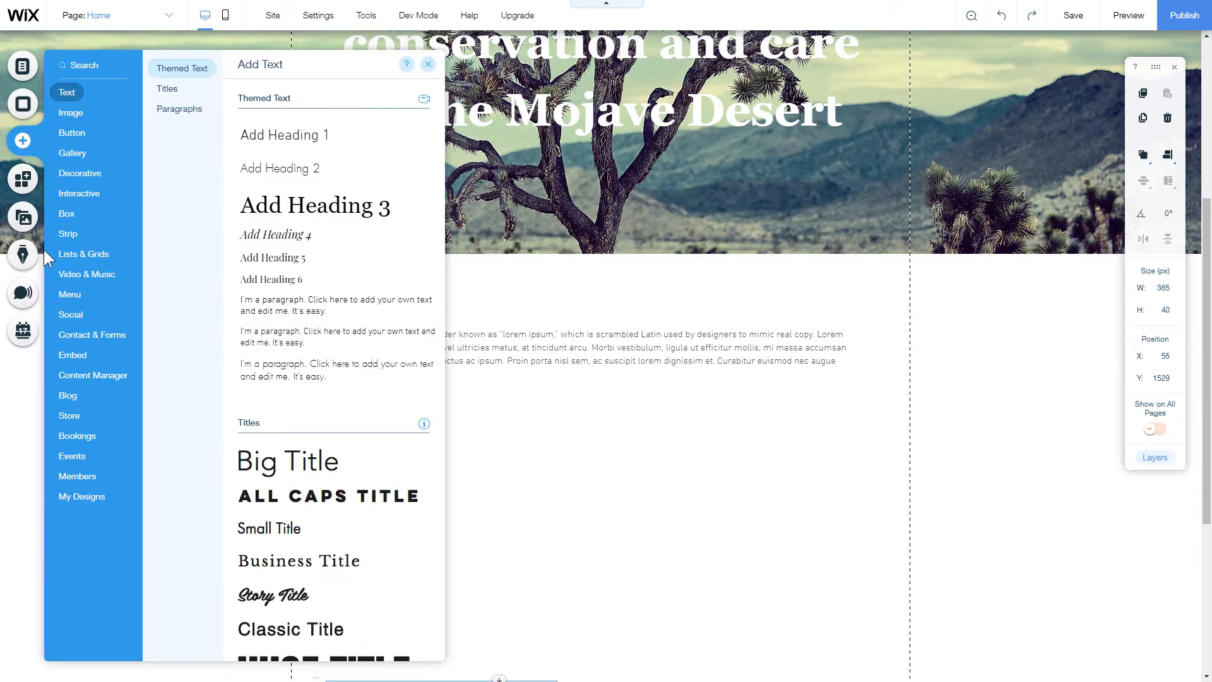
{"action": "left_click", "coordinate": [73, 358]}
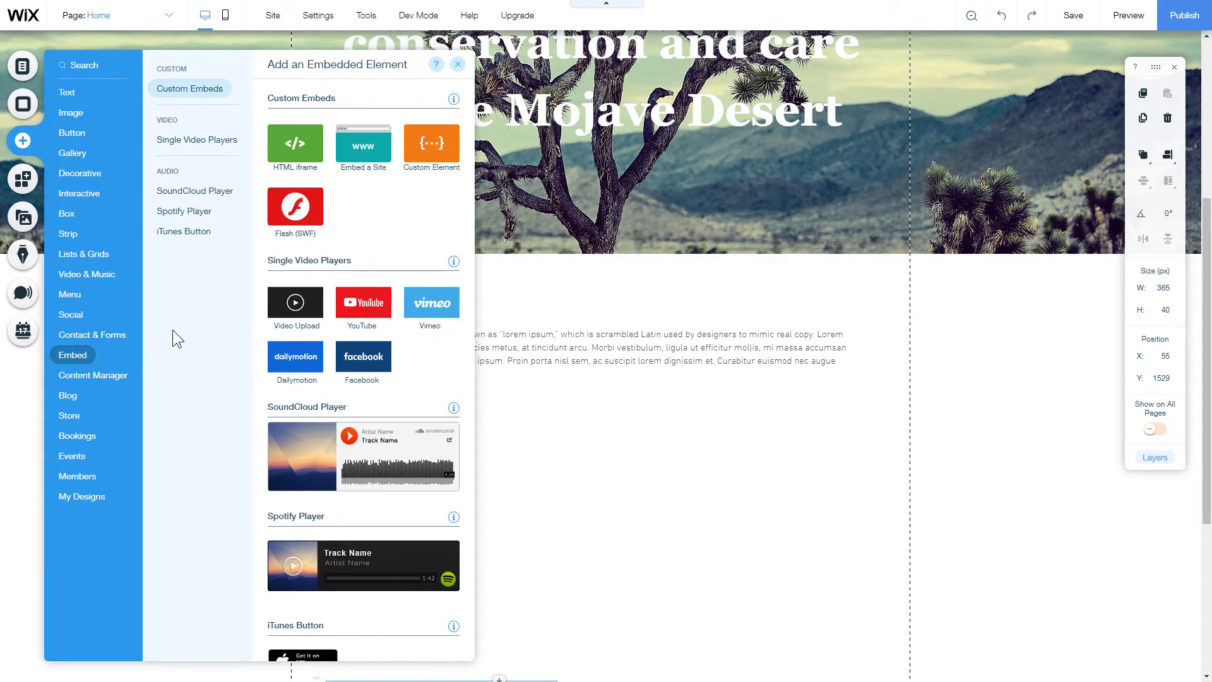
{"action": "left_click", "coordinate": [296, 147]}
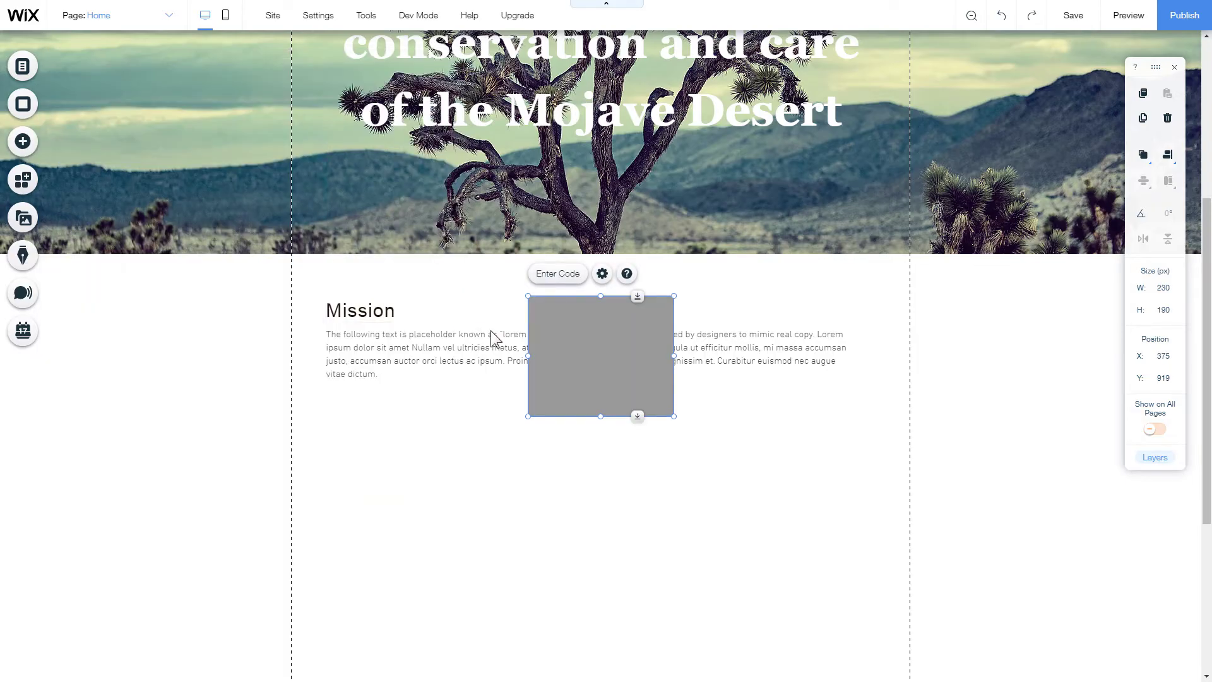
{"action": "left_click_drag", "start_coordinate": [584, 355], "coordinate": [347, 440]}
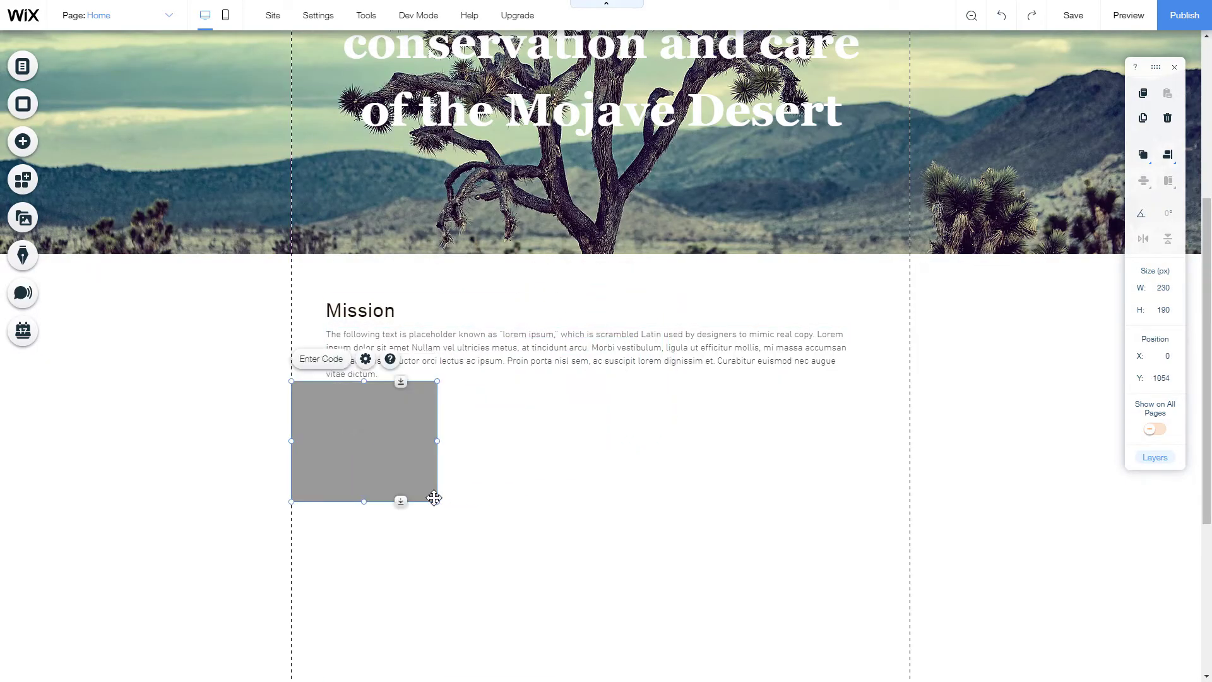
{"action": "left_click_drag", "start_coordinate": [434, 498], "coordinate": [911, 680]}
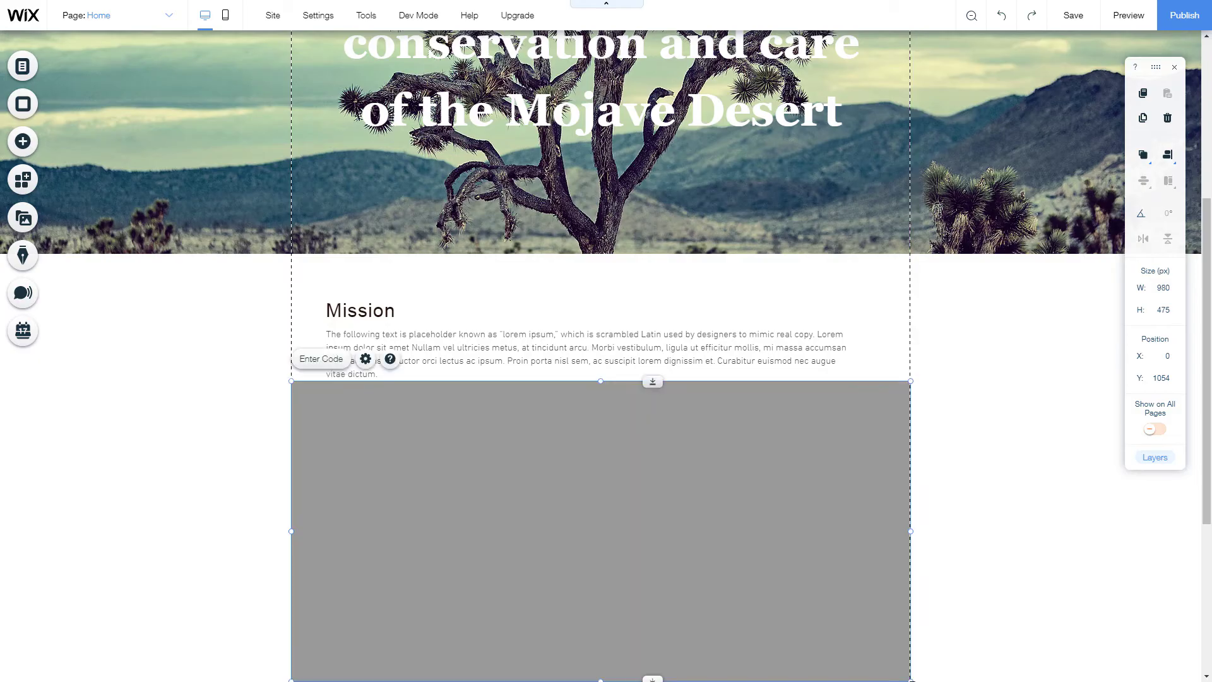
Step: Paste the Elfsight embed code into the HTML box, apply it so the widget renders, and publish the site
{"action": "left_click", "coordinate": [323, 364]}
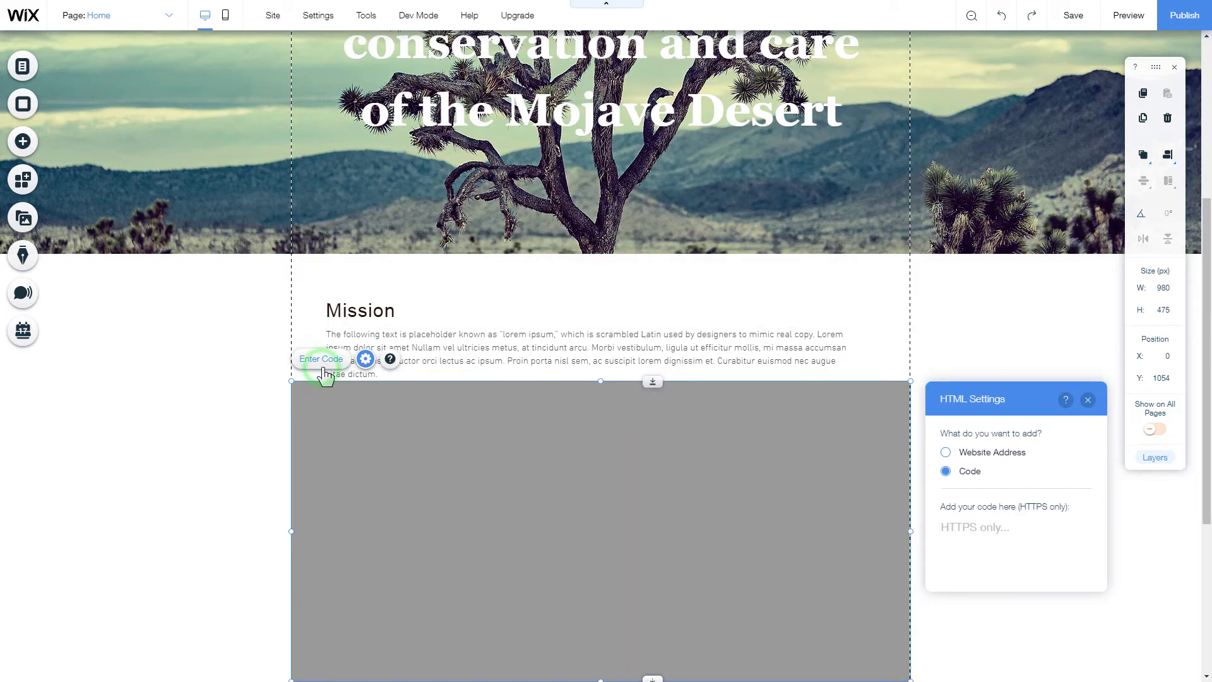
{"action": "left_click", "coordinate": [965, 540]}
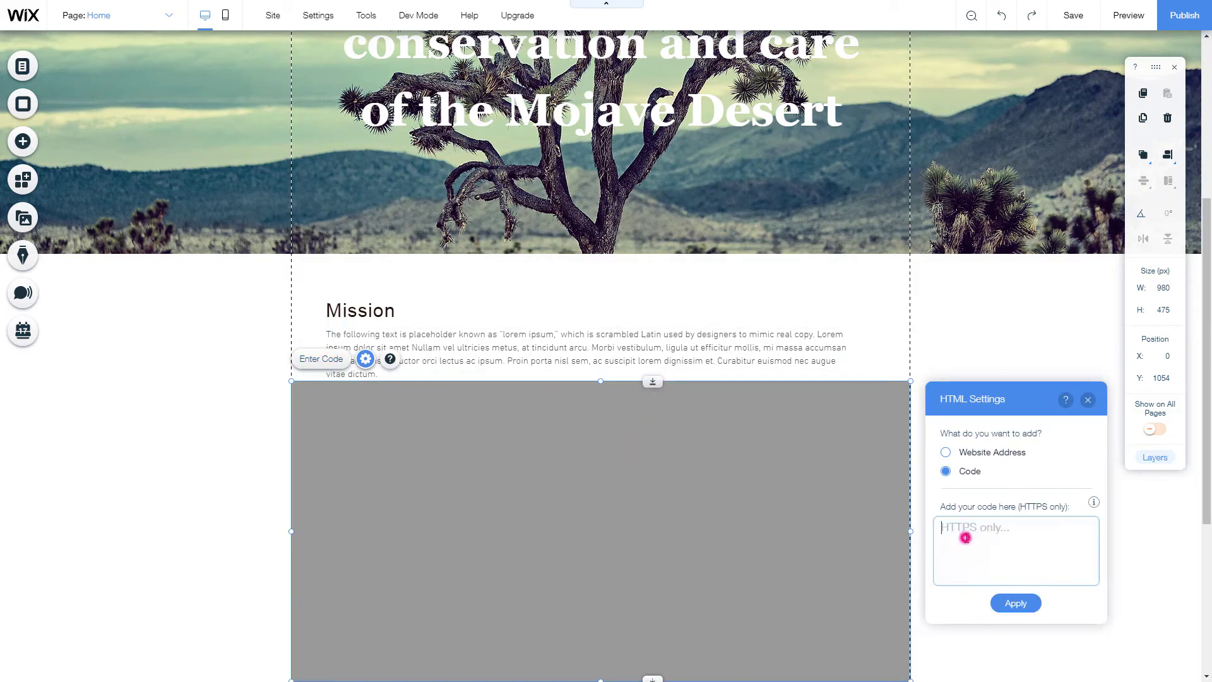
{"action": "right_click", "coordinate": [967, 545]}
{"action": "left_click", "coordinate": [1045, 439]}
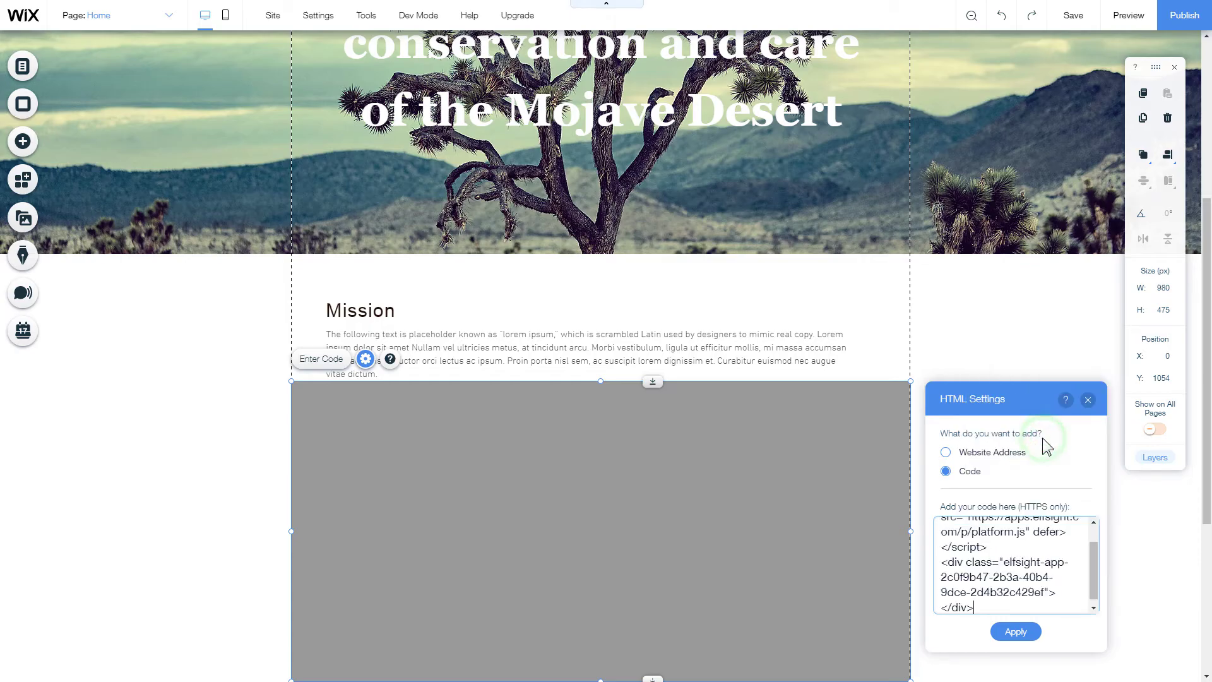
{"action": "left_click", "coordinate": [1017, 635]}
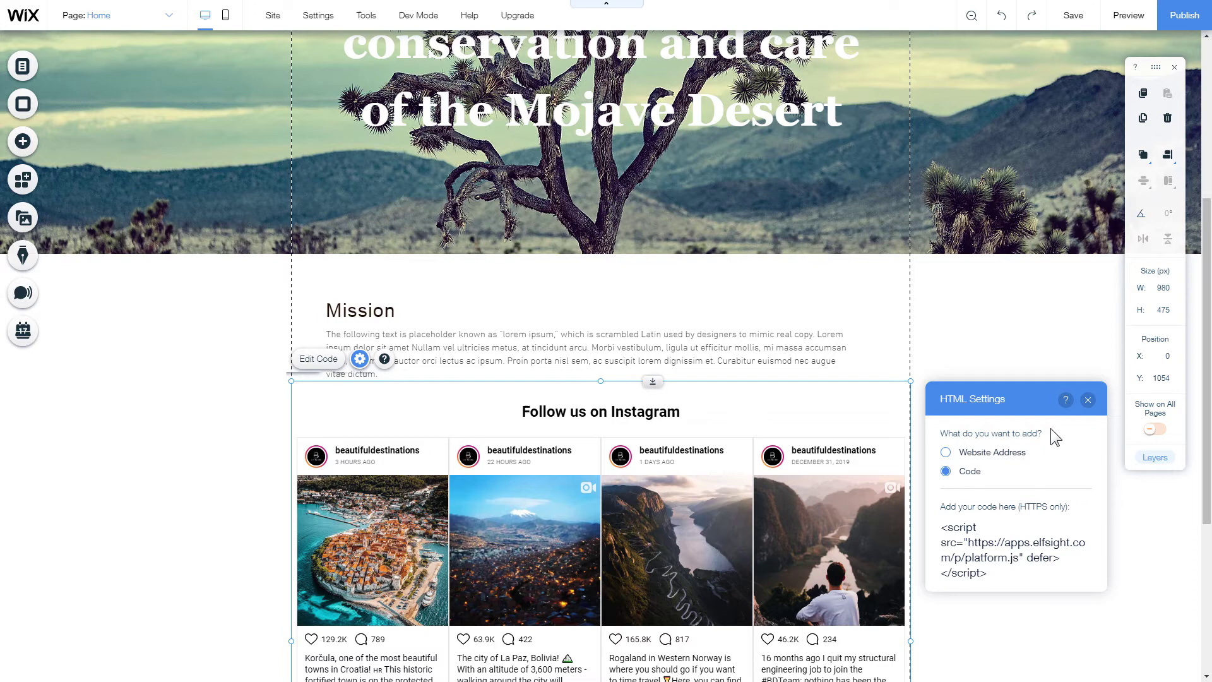
{"action": "left_click", "coordinate": [1186, 31]}
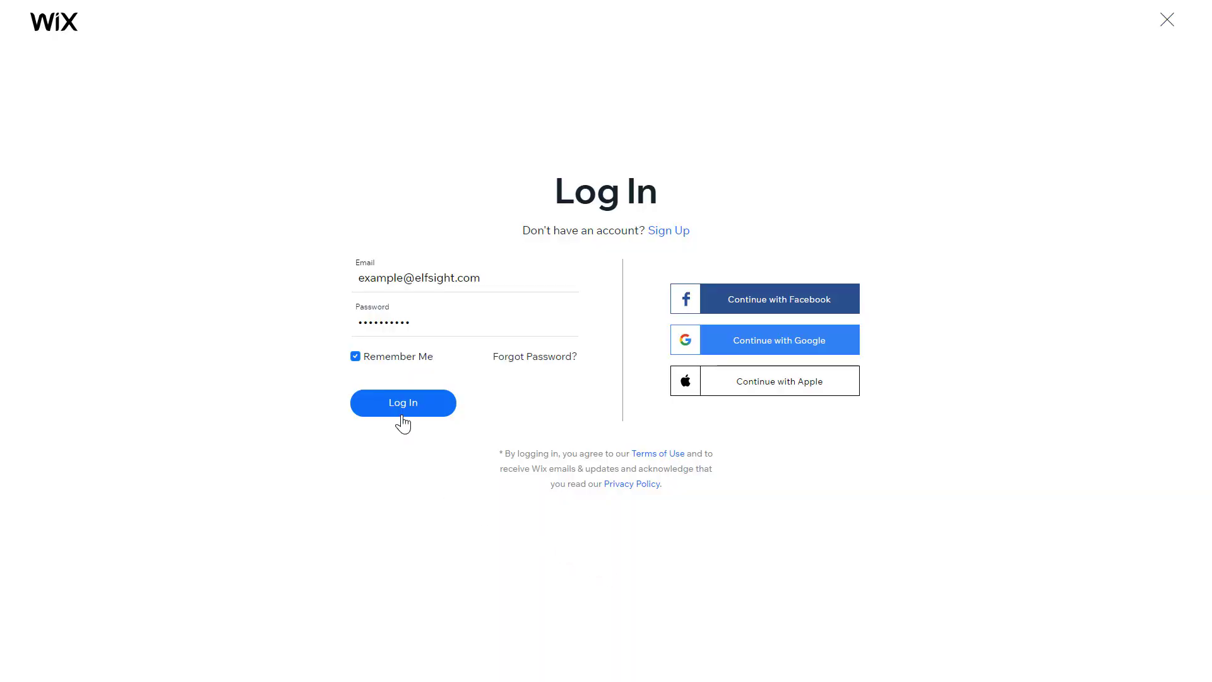
Step: Log in, enter the Elfsight Example site's dashboard and reach its Custom Code settings under Advanced
{"action": "left_click", "coordinate": [400, 418]}
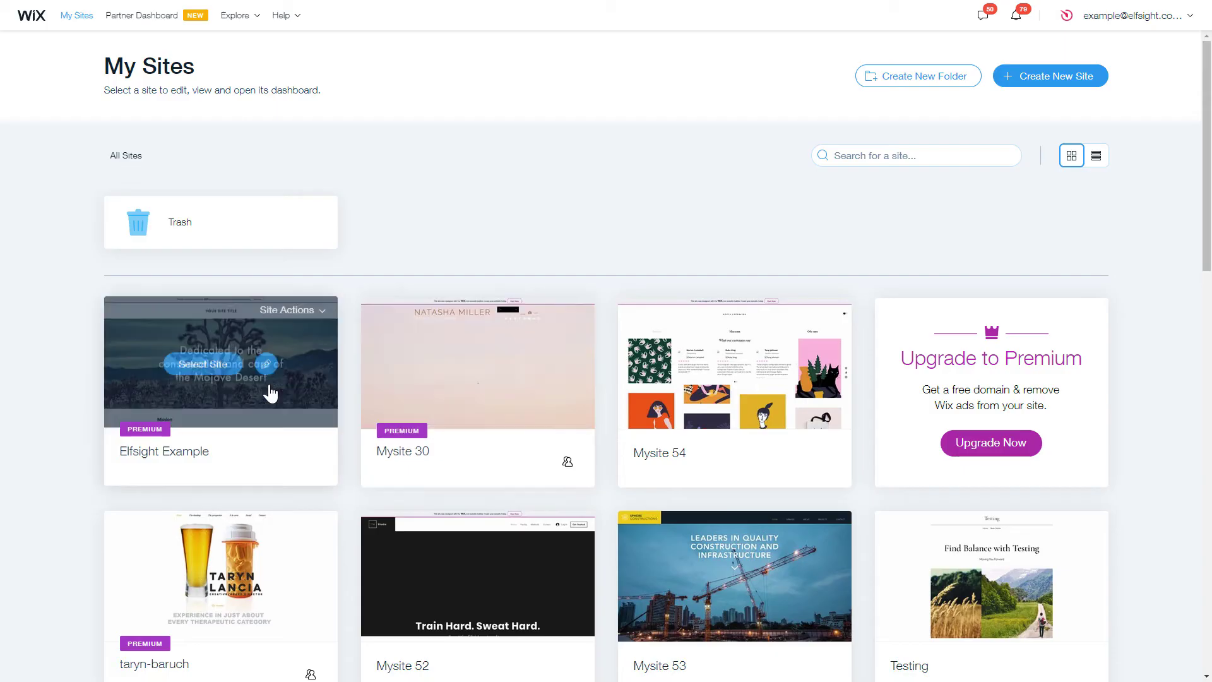
{"action": "left_click", "coordinate": [209, 388]}
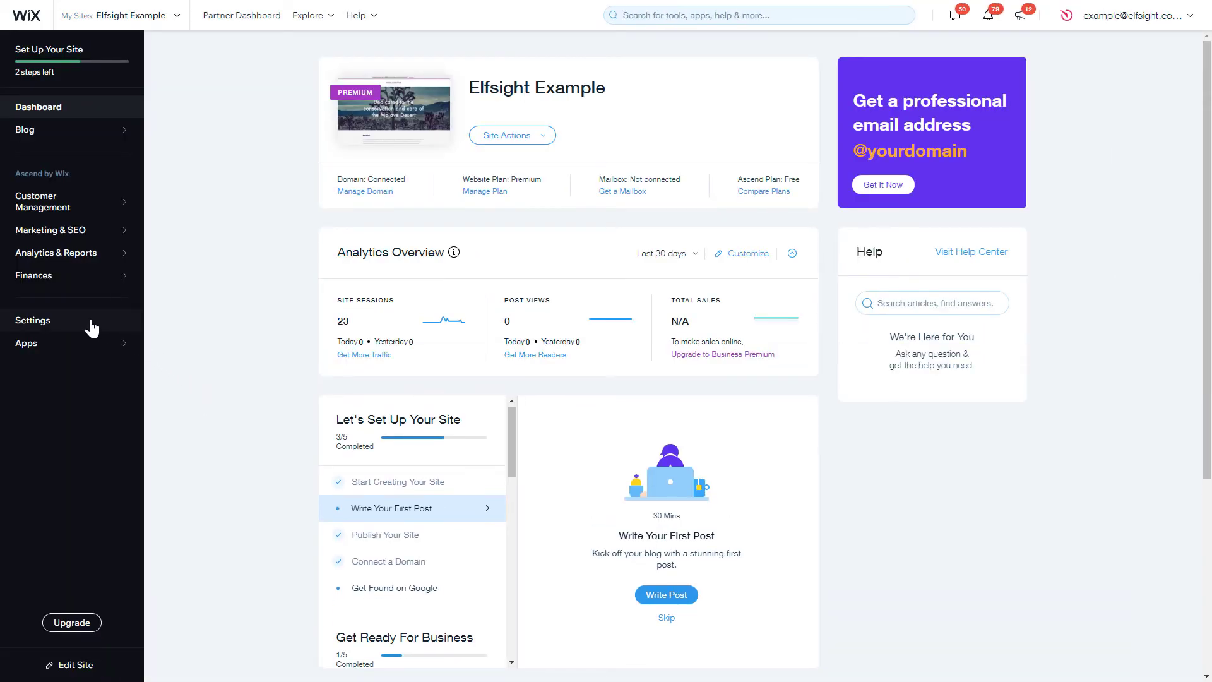
{"action": "left_click", "coordinate": [91, 322]}
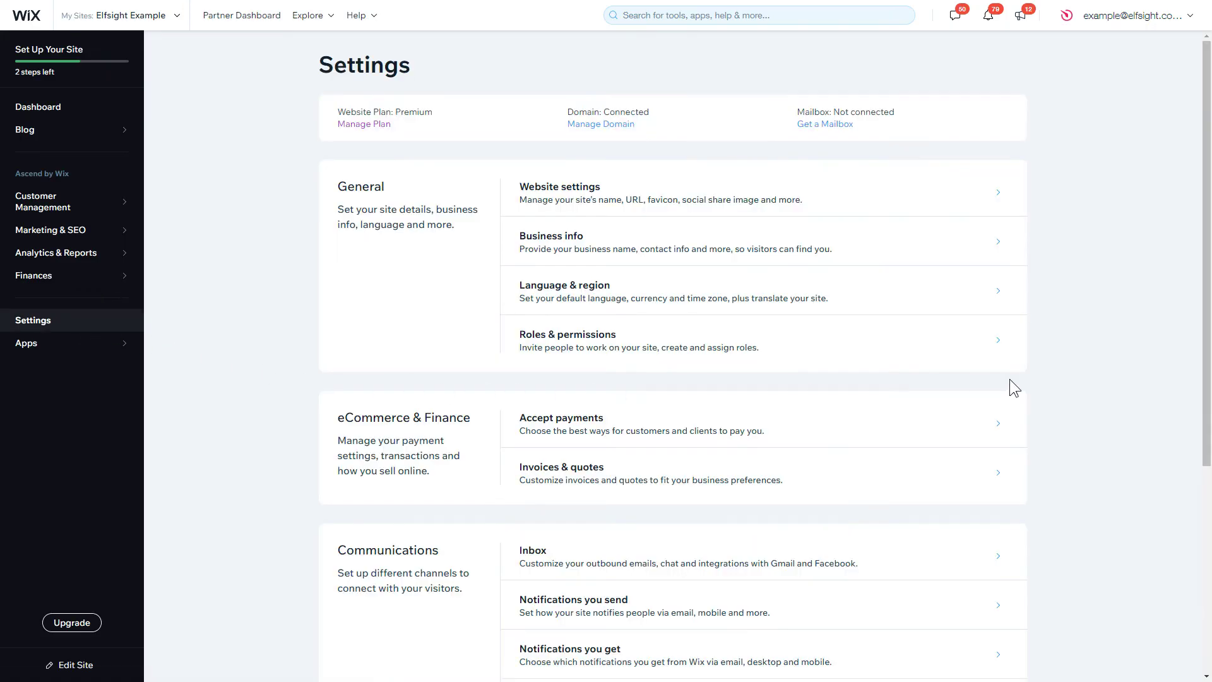
{"action": "scroll", "coordinate": [1010, 380], "scroll_direction": "down", "scroll_amount": 2}
{"action": "scroll", "coordinate": [976, 446], "scroll_direction": "down", "scroll_amount": 3}
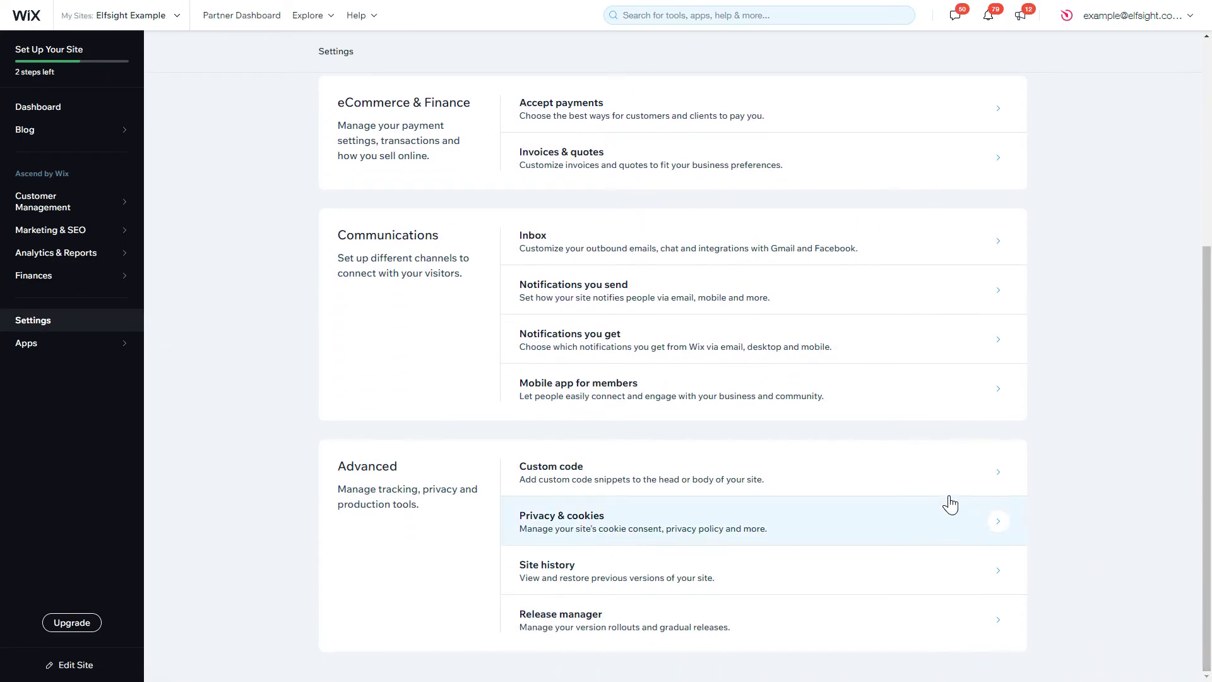
{"action": "left_click", "coordinate": [792, 473]}
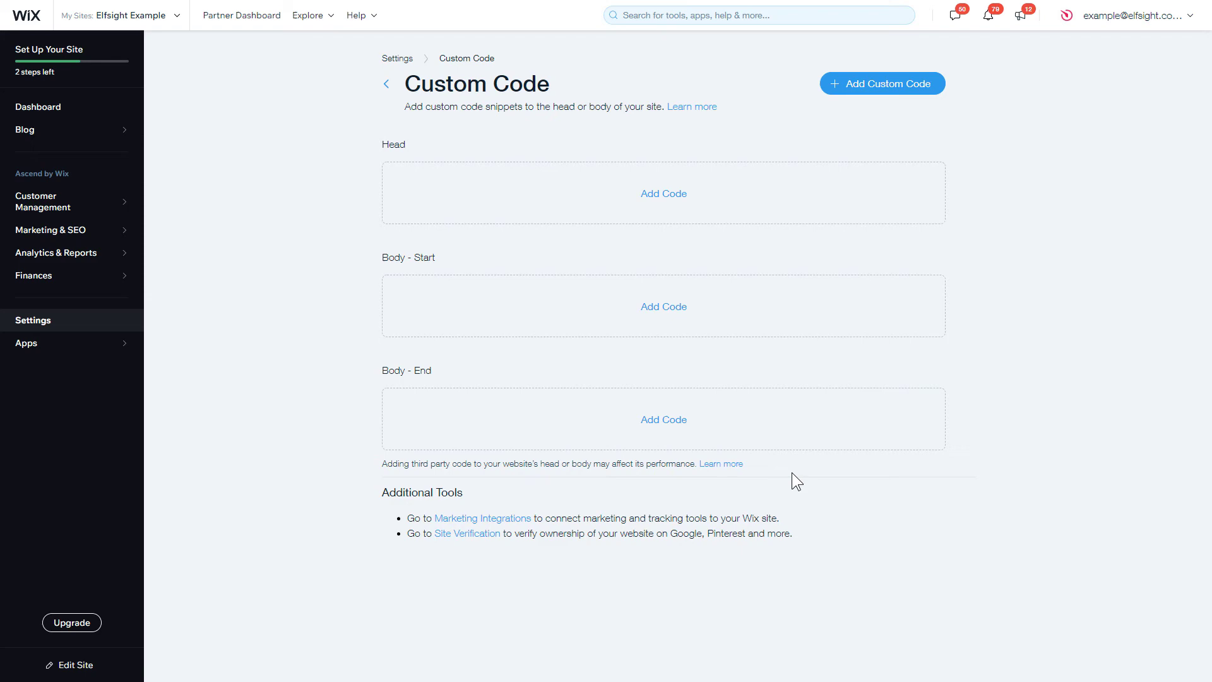
Step: Add the Elfsight snippet as custom code loaded in the Head on all pages and apply it
{"action": "left_click", "coordinate": [881, 92]}
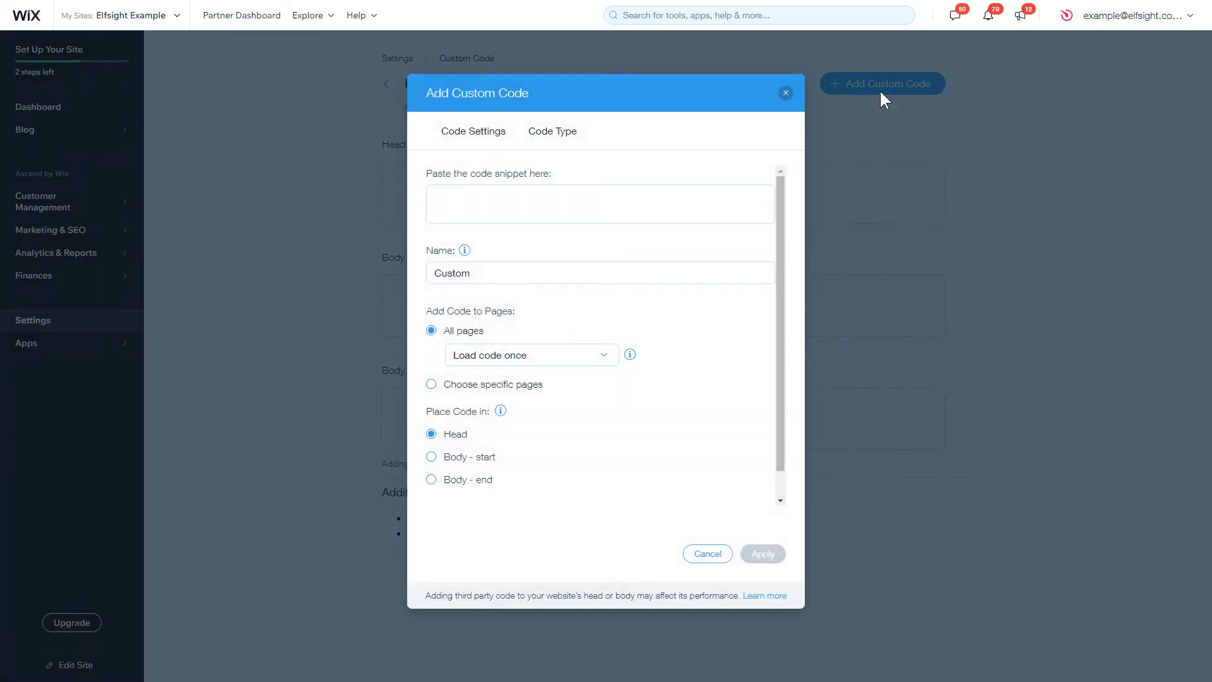
{"action": "right_click", "coordinate": [618, 201]}
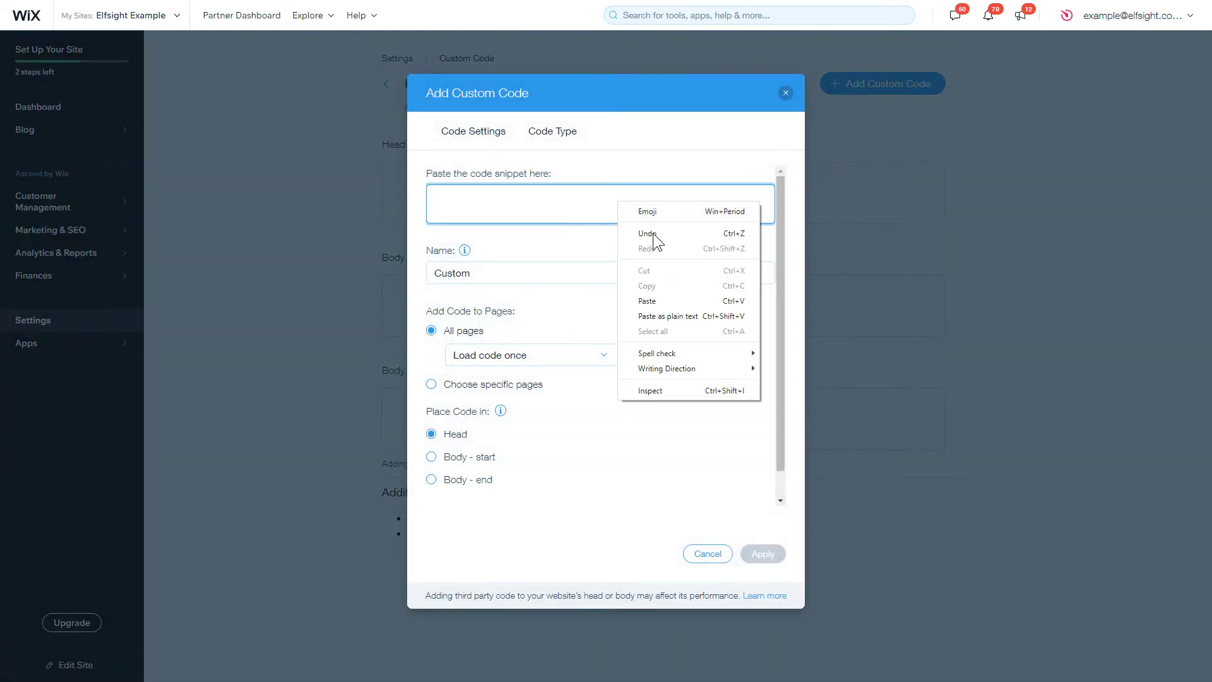
{"action": "left_click", "coordinate": [677, 302]}
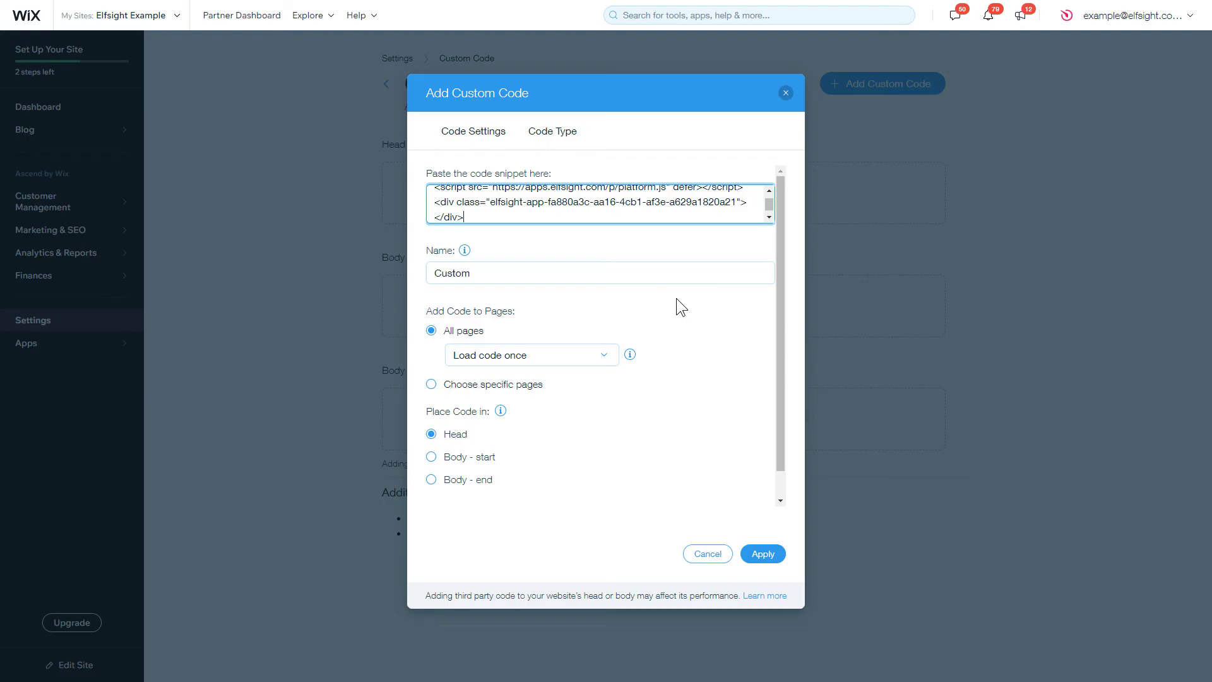
{"action": "left_click", "coordinate": [763, 553]}
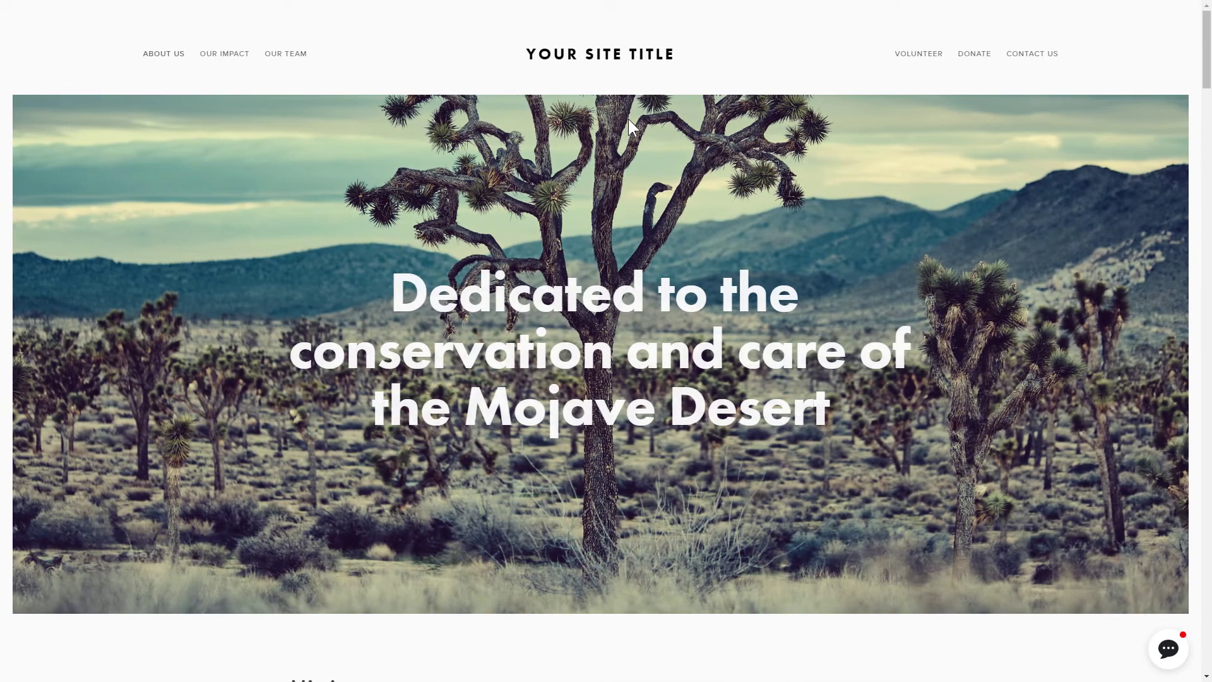
Step: Open the chat bubble on the live site to show its greeting and start-chat options
{"action": "left_click", "coordinate": [1168, 654]}
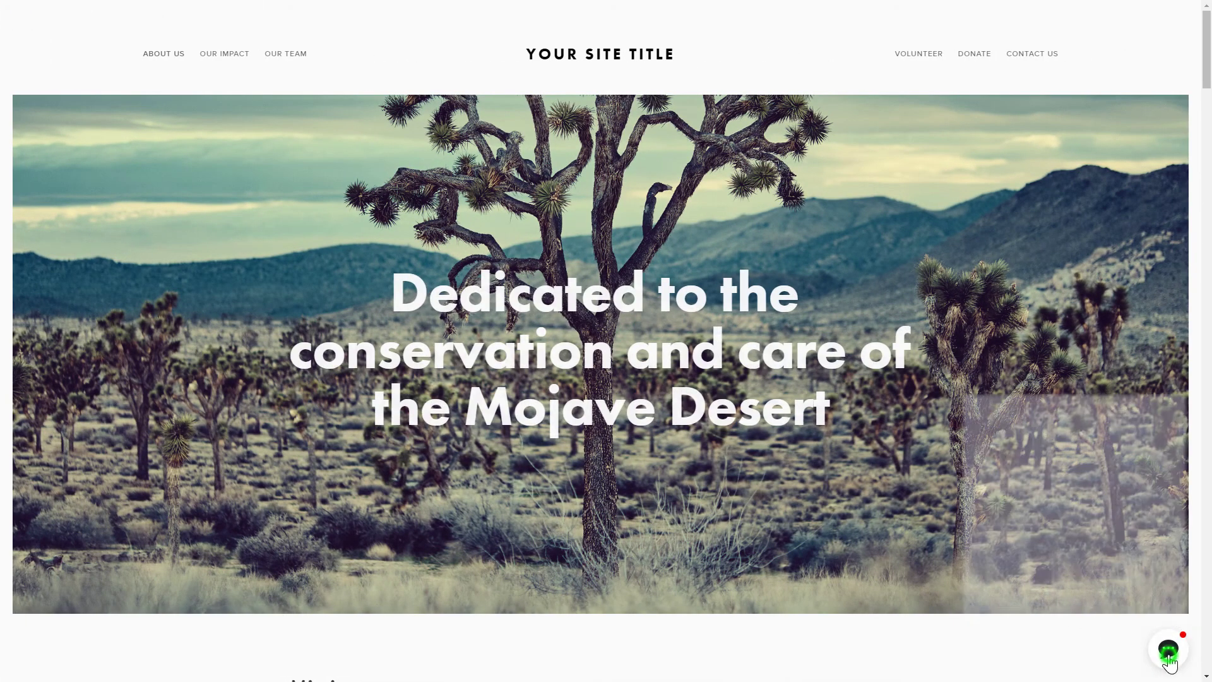